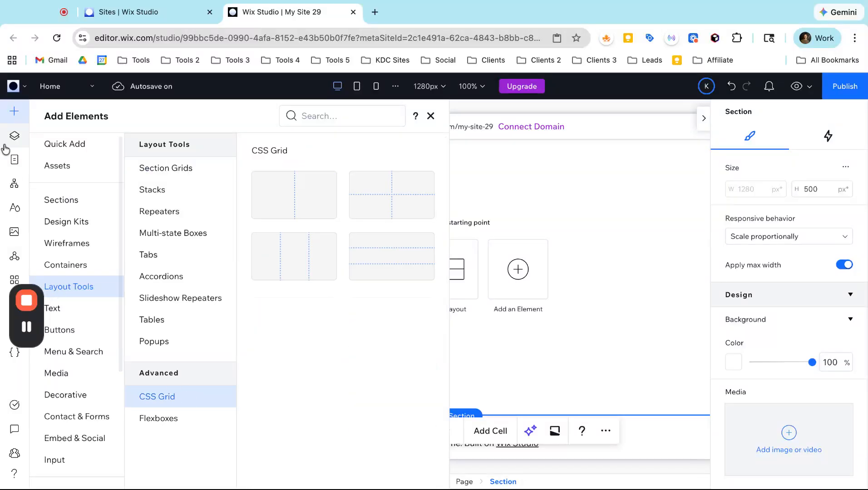
Step: Add a two-column section grid to the blank section below the header
left_click(167, 178)
left_click_drag(365, 219, 362, 219)
scroll(343, 293, "up", 2)
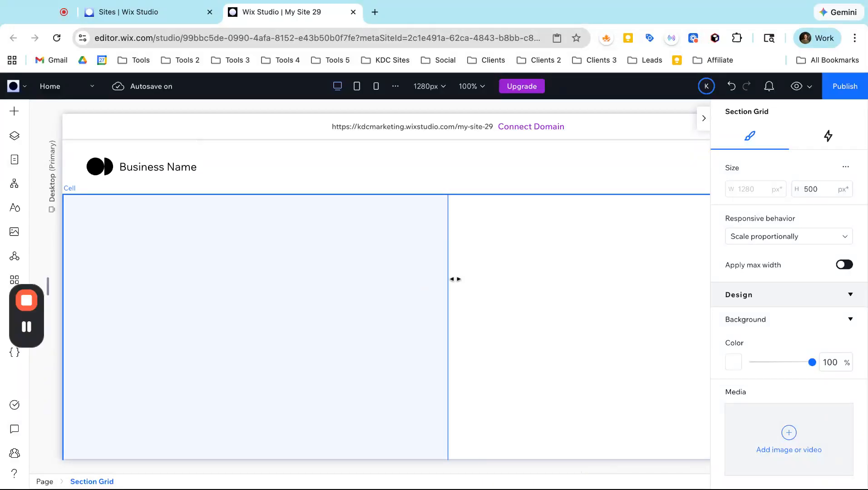
Step: Show the page layers and expand Section Grid to inspect the cells it contains
scroll(74, 187, "down", 1)
left_click(14, 134)
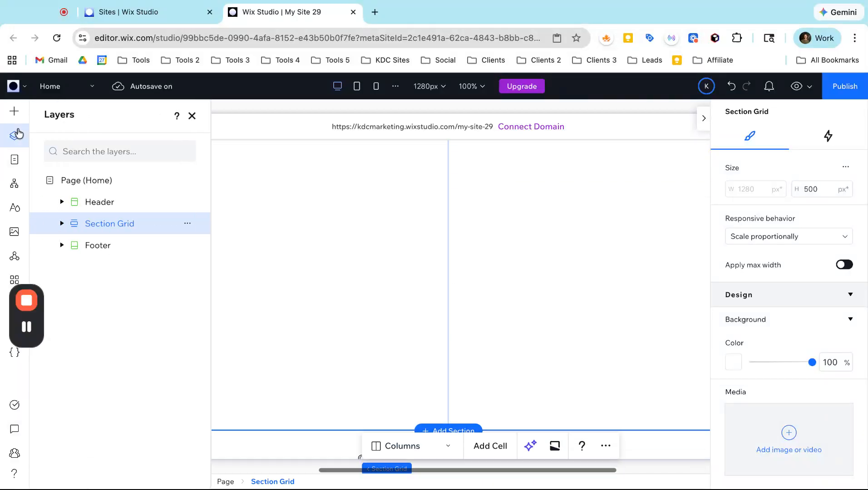
left_click(62, 223)
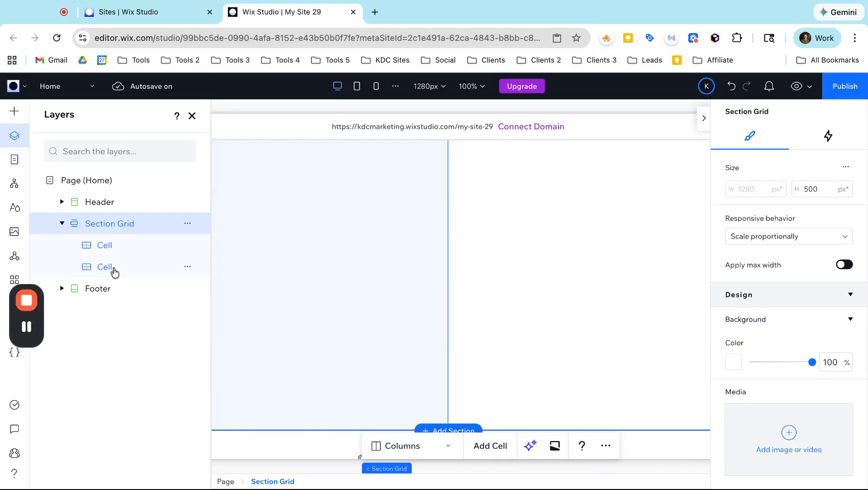
scroll(430, 346, "down", 5)
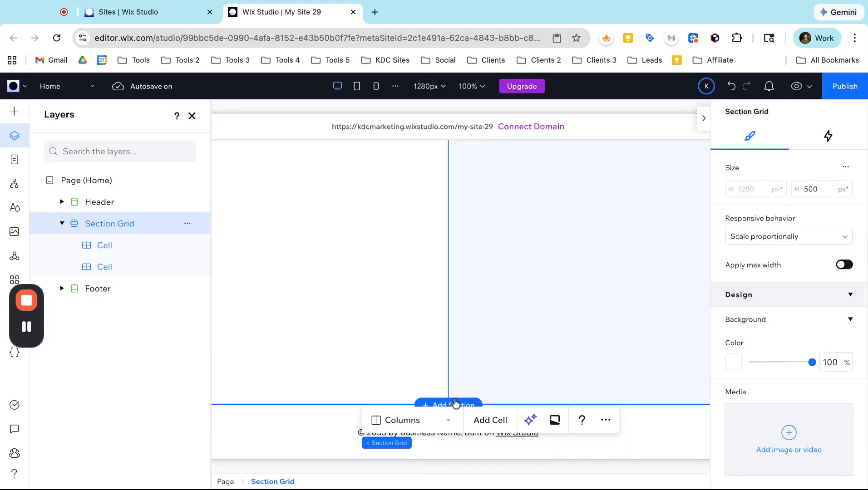
Step: Add a blank section below the section grid and apply the advanced CSS grid to it
left_click(454, 372)
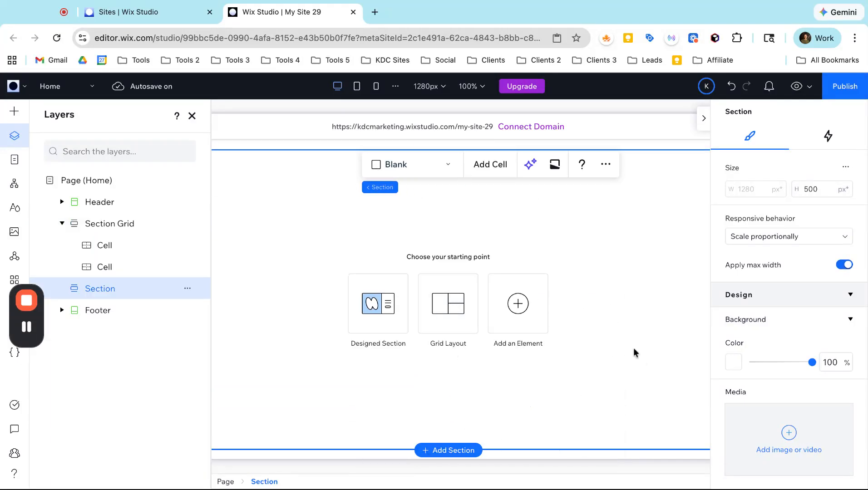
scroll(650, 356, "down", 2)
scroll(762, 355, "down", 5)
scroll(762, 355, "down", 4)
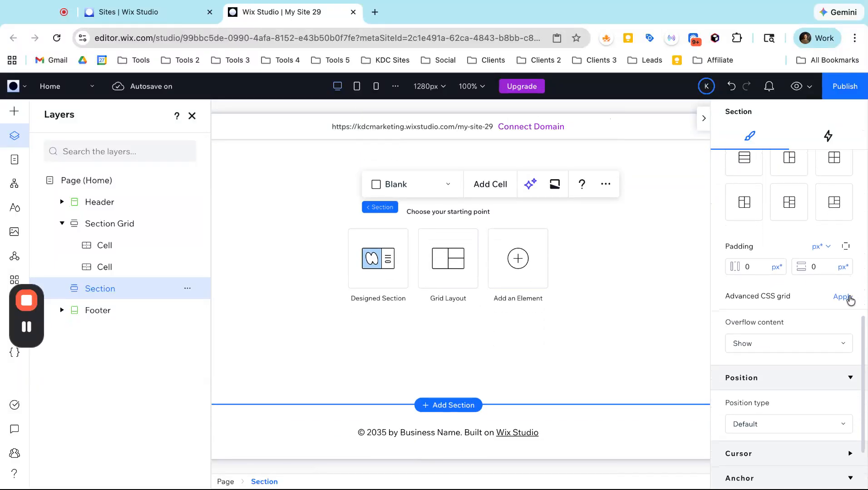
left_click(843, 298)
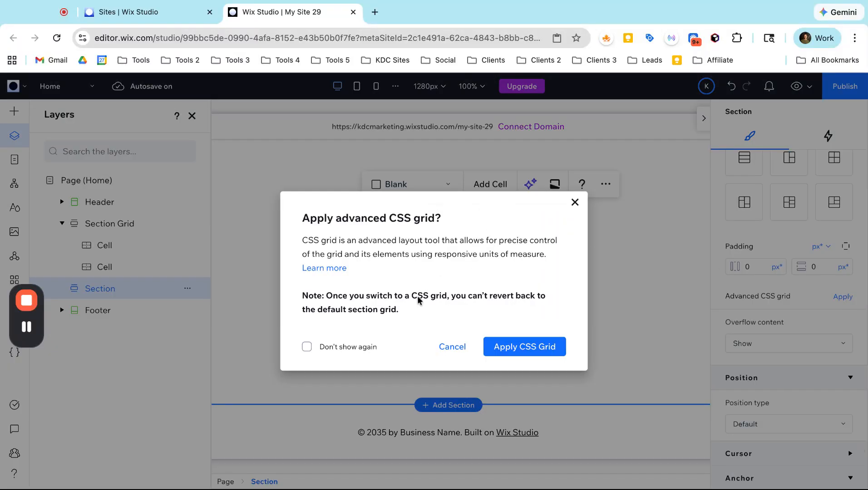
left_click(524, 347)
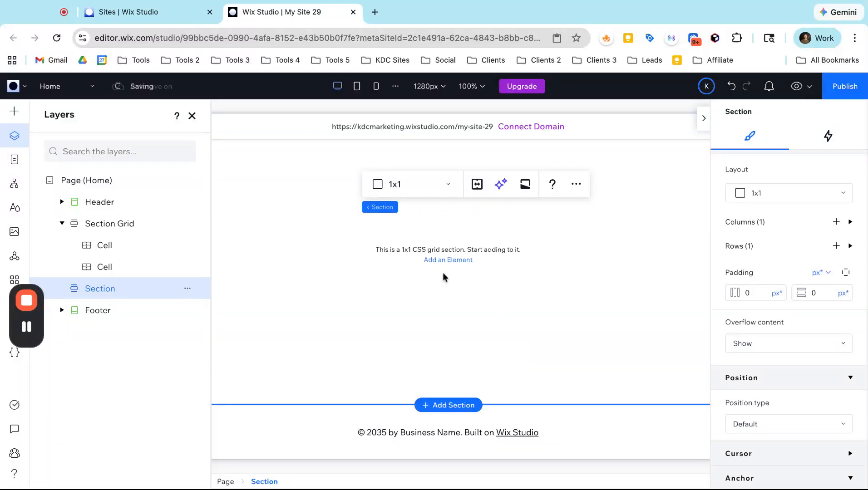
Step: Set the CSS grid section's layout to 2x1
scroll(443, 272, "up", 2)
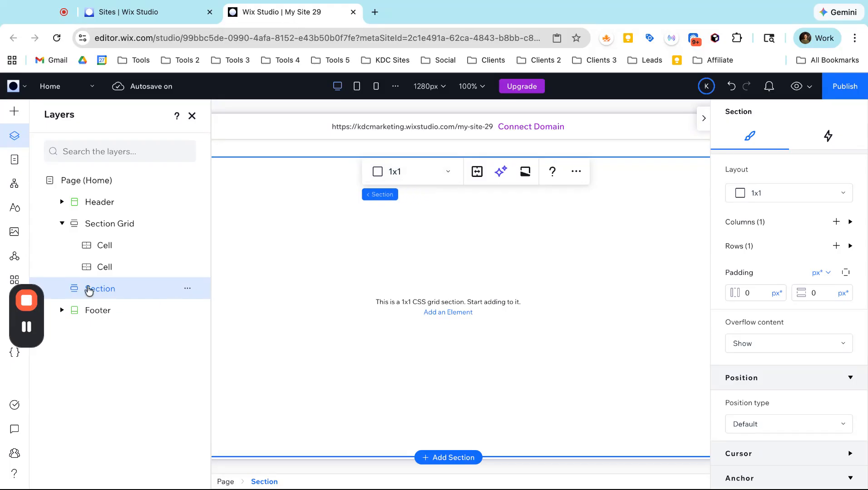
left_click(424, 177)
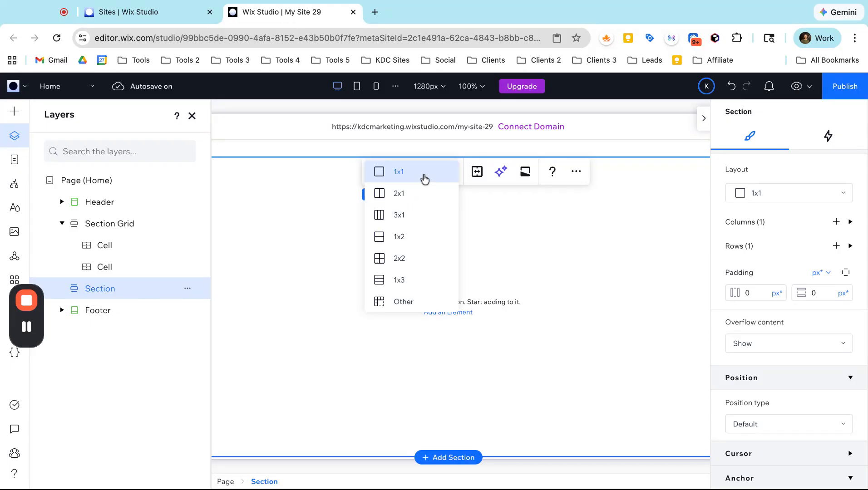
left_click(420, 194)
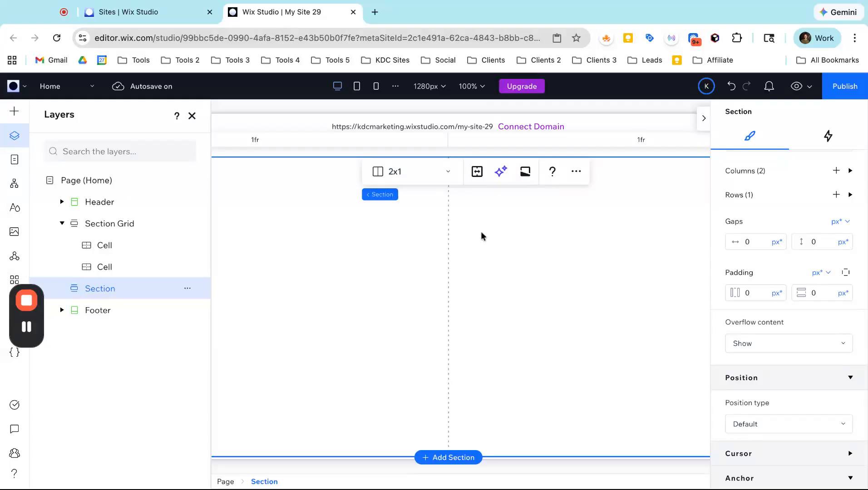
Step: Select the section grid and the CSS grid section in turn to compare their column layouts
scroll(481, 231, "up", 5)
left_click(476, 251)
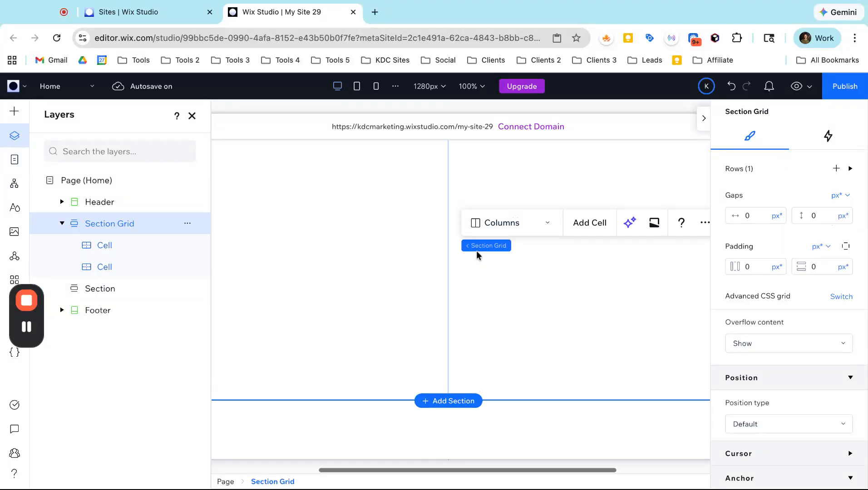
scroll(476, 251, "down", 3)
left_click(383, 331)
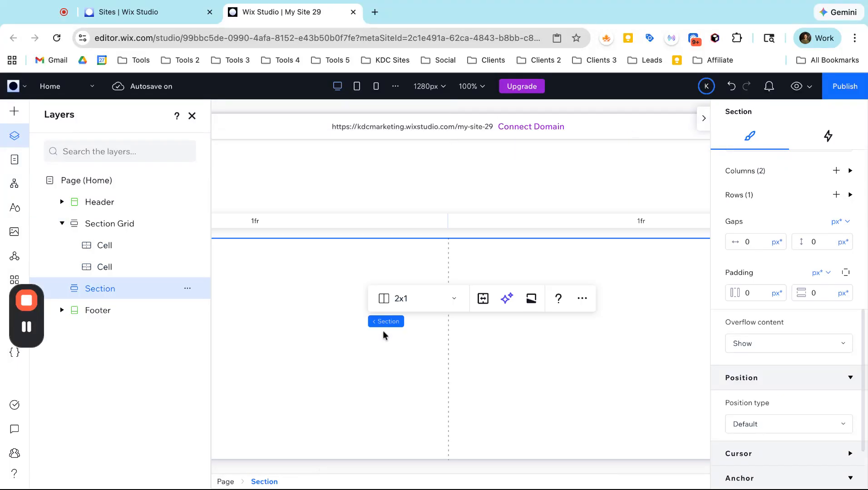
scroll(383, 377, "down", 2)
scroll(381, 391, "down", 1)
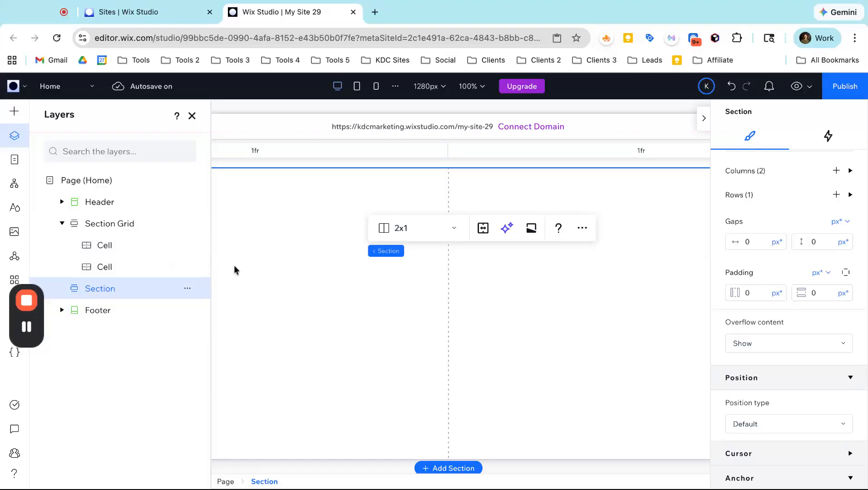
Step: Add an image to the left cell of the section grid and stretch it to fill the cell
scroll(235, 269, "up", 2)
left_click(14, 112)
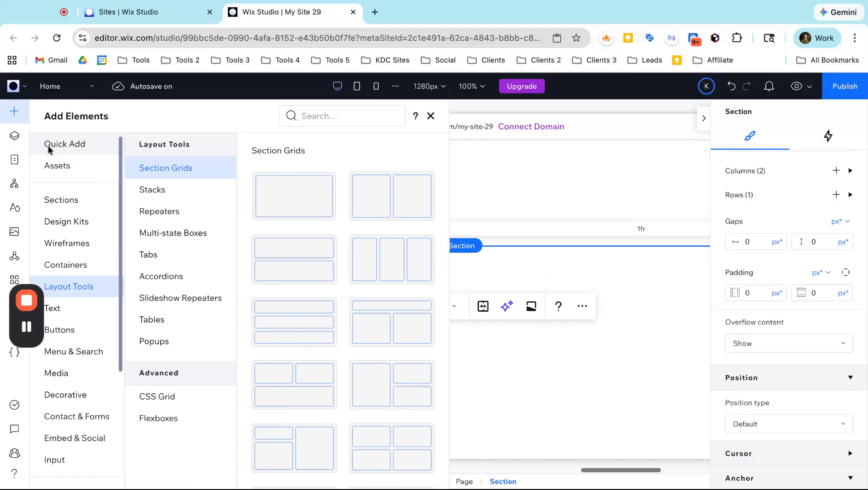
left_click(65, 149)
left_click_drag(165, 188, 161, 187)
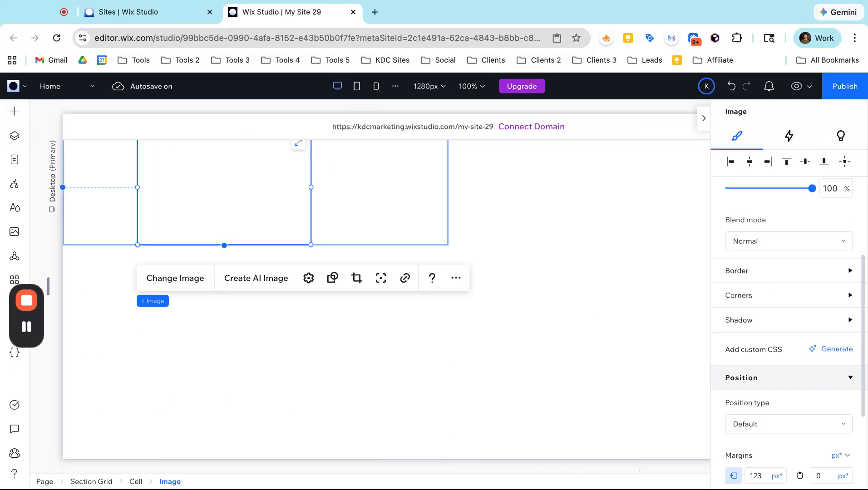
left_click(297, 280)
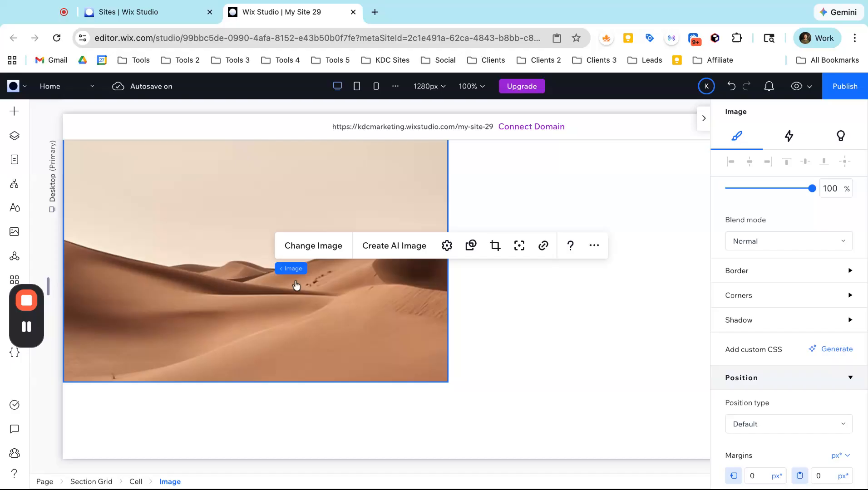
Step: Add an image to the first column of the CSS grid section and stretch it to fill that grid cell
left_click(14, 136)
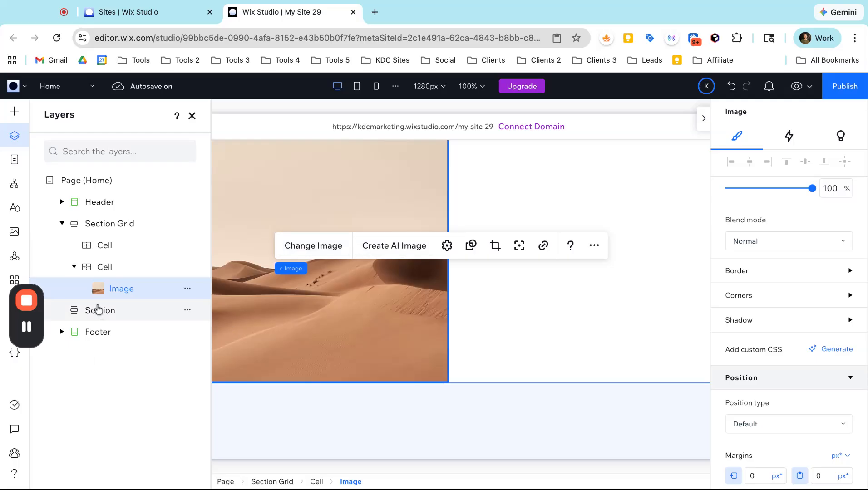
left_click(98, 310)
left_click(15, 111)
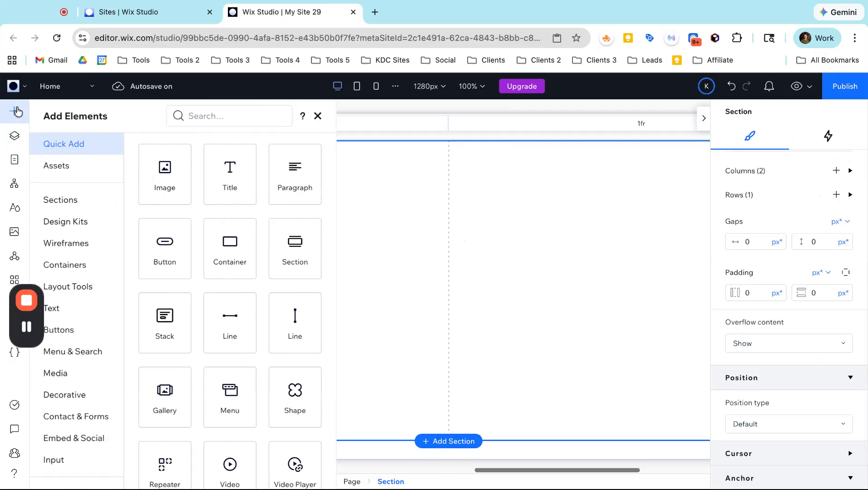
left_click(166, 180)
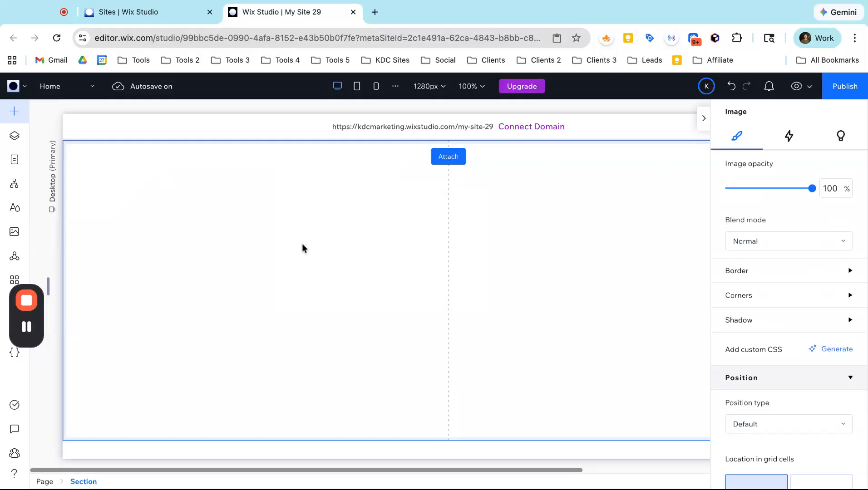
Step: Expand the CSS grid section's image across both grid cells, from column 1 to 2
left_click(375, 204)
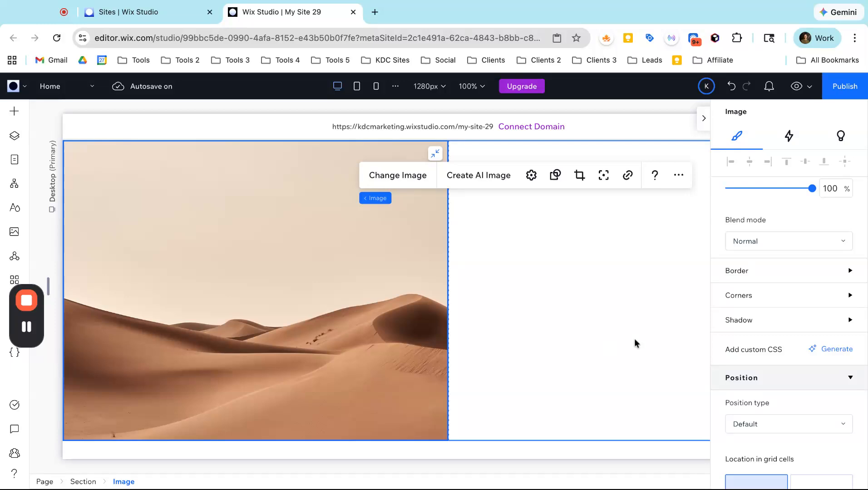
scroll(723, 374, "down", 3)
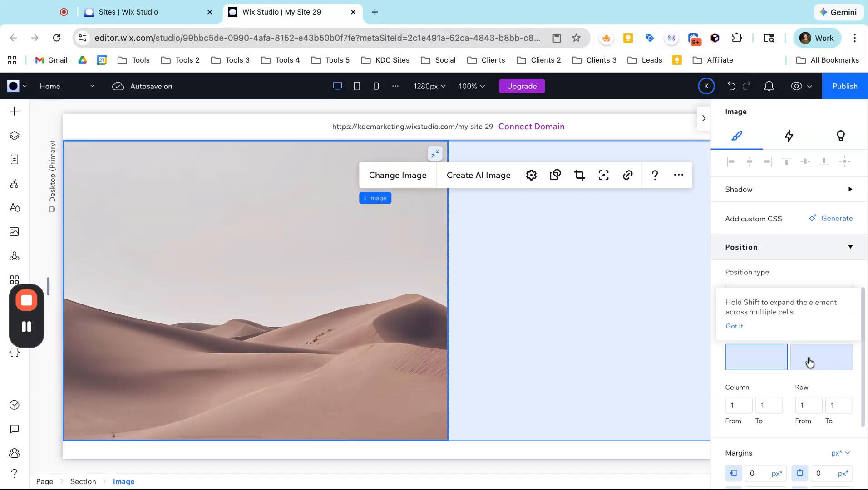
left_click(809, 363, "shift")
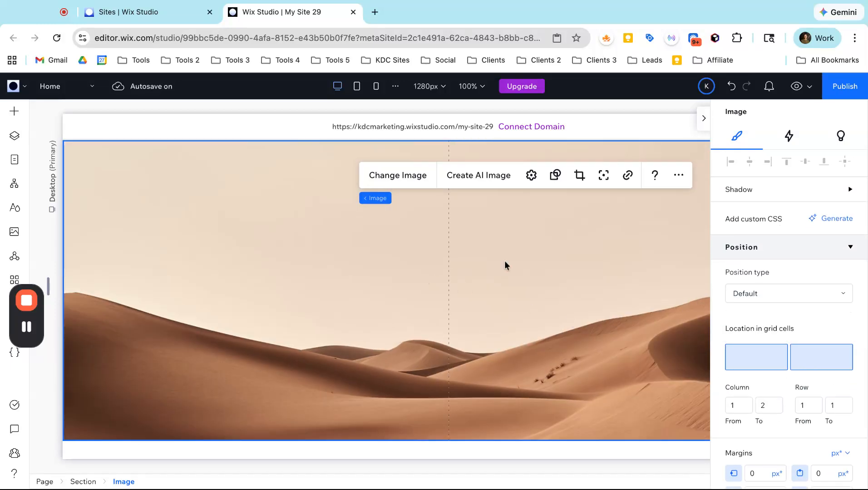
Step: Compare the image confined to one section grid cell with the image spanning both columns of the CSS grid
scroll(550, 259, "up", 5)
scroll(550, 259, "down", 5)
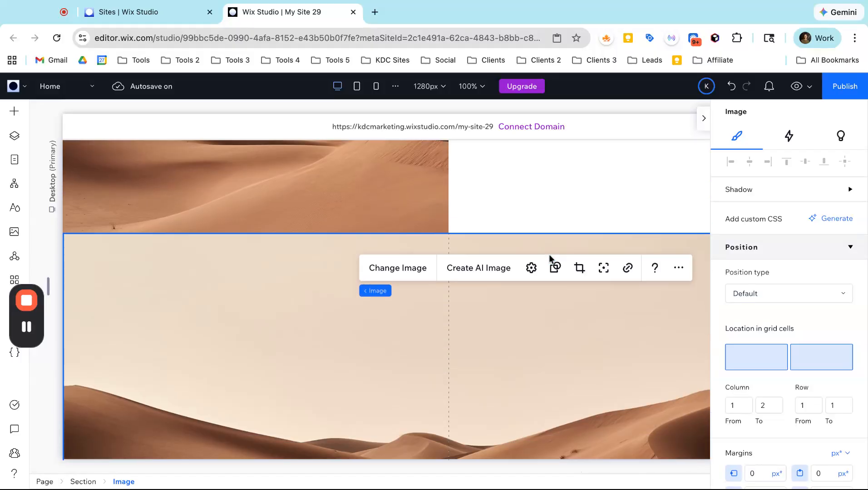
scroll(550, 258, "down", 1)
scroll(386, 299, "up", 4)
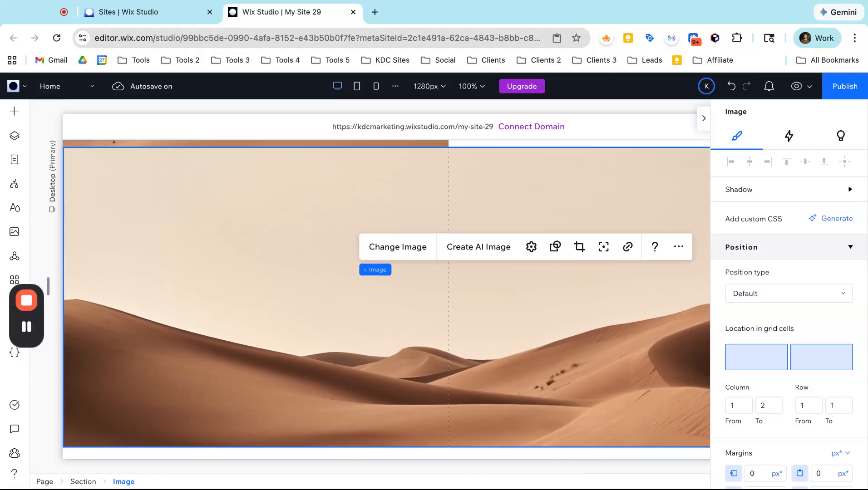
scroll(386, 299, "down", 3)
scroll(386, 299, "down", 1)
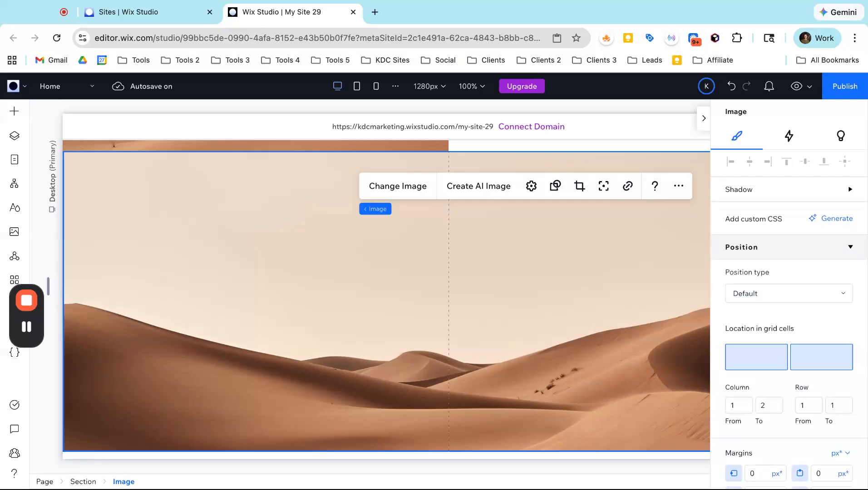
scroll(526, 267, "up", 4)
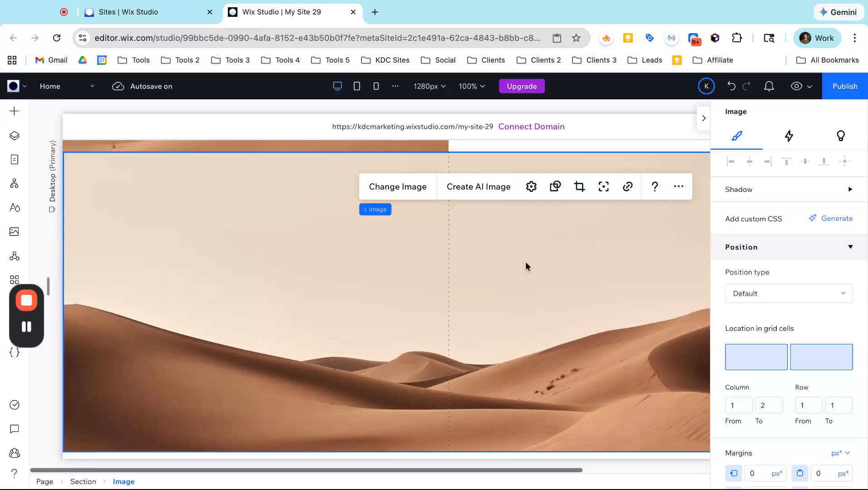
scroll(529, 219, "down", 2)
scroll(529, 219, "down", 1)
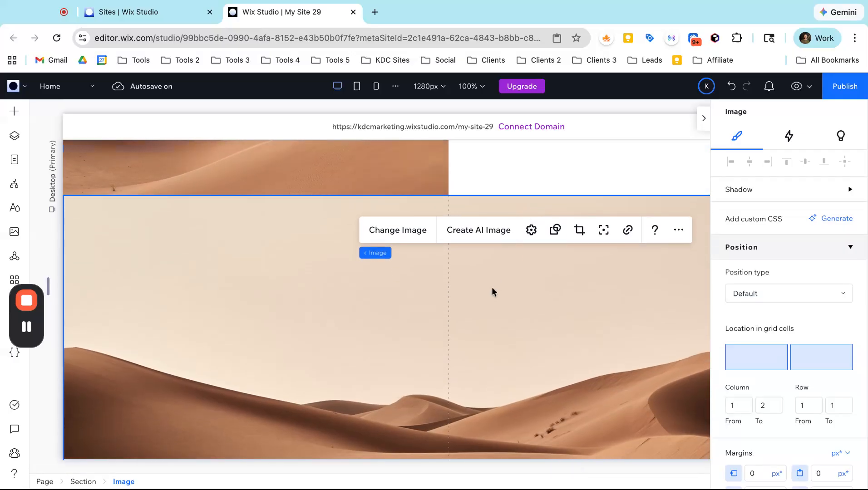
scroll(489, 259, "down", 2)
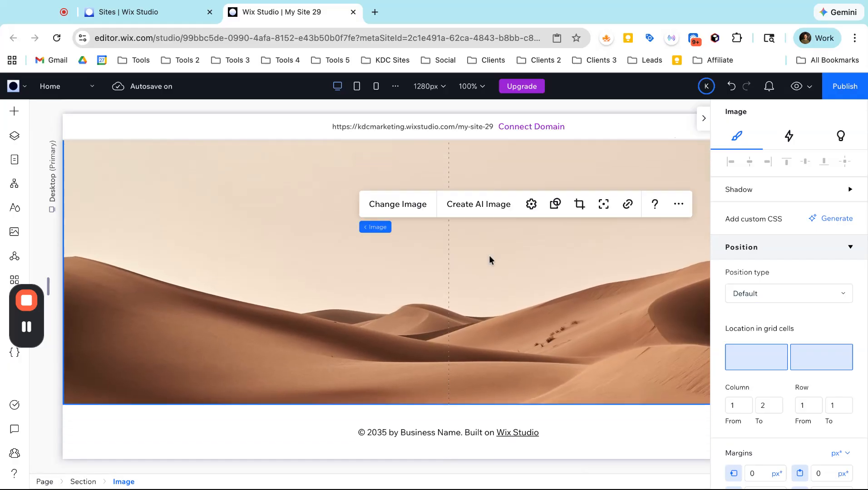
left_click(195, 235)
scroll(296, 284, "up", 4)
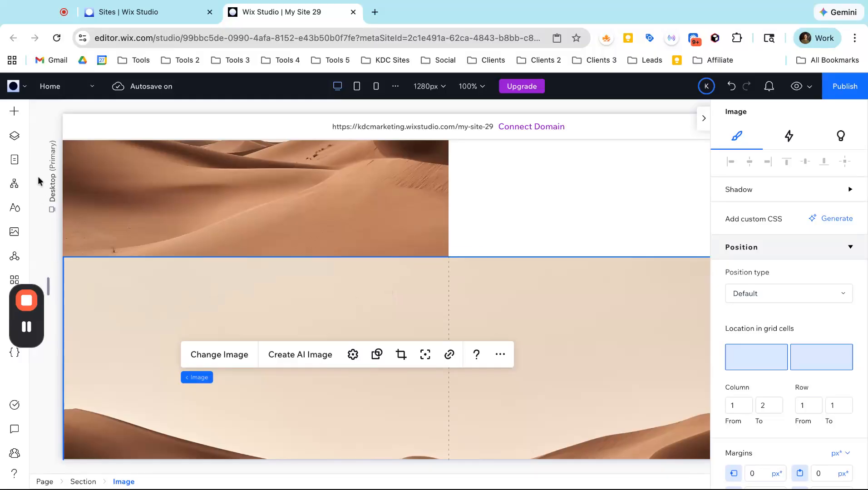
Step: Add a second row to the CSS grid section
left_click(14, 135)
left_click(110, 316)
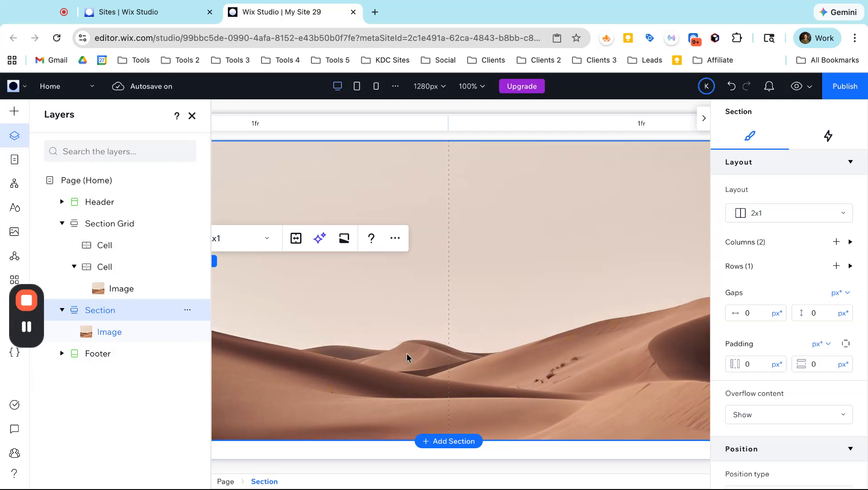
left_click(836, 266)
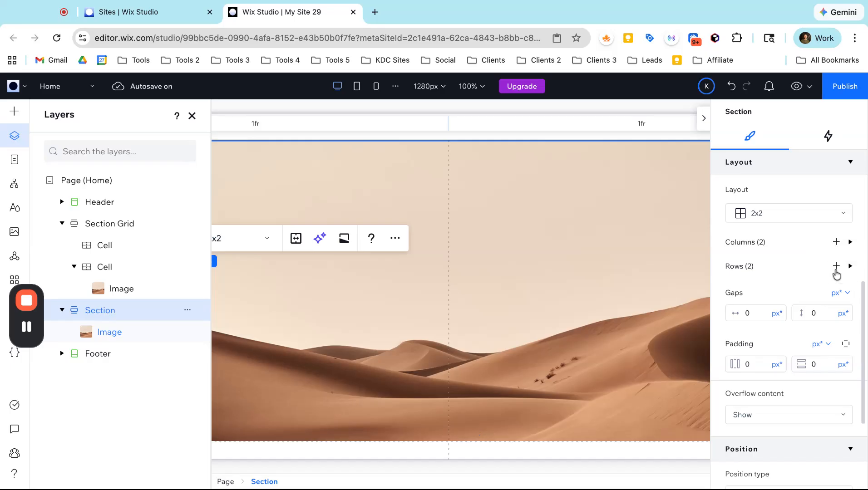
Step: Move the row divider up in the CSS grid section, making row 1 309px and row 2 291px high
scroll(584, 305, "down", 2)
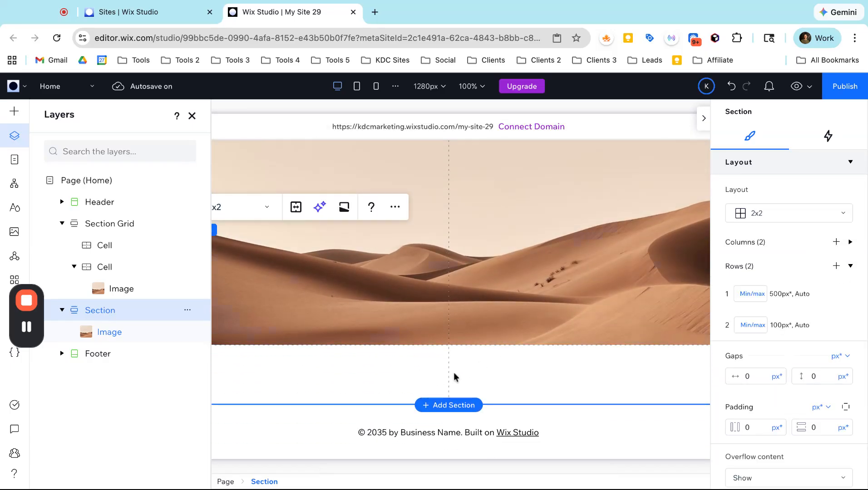
left_click_drag(464, 344, 459, 312)
scroll(452, 318, "up", 2)
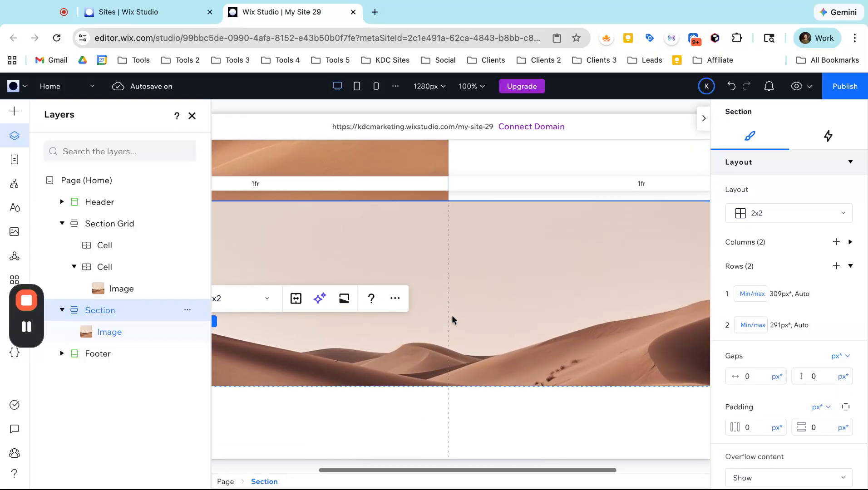
scroll(509, 328, "down", 3)
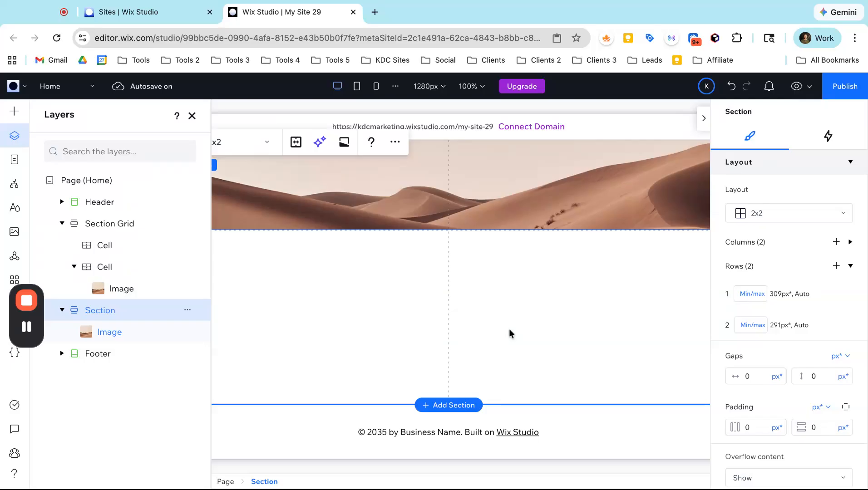
Step: Move the CSS grid section's image through the individual cells, placing it finally in column 1, row 1
left_click(447, 187)
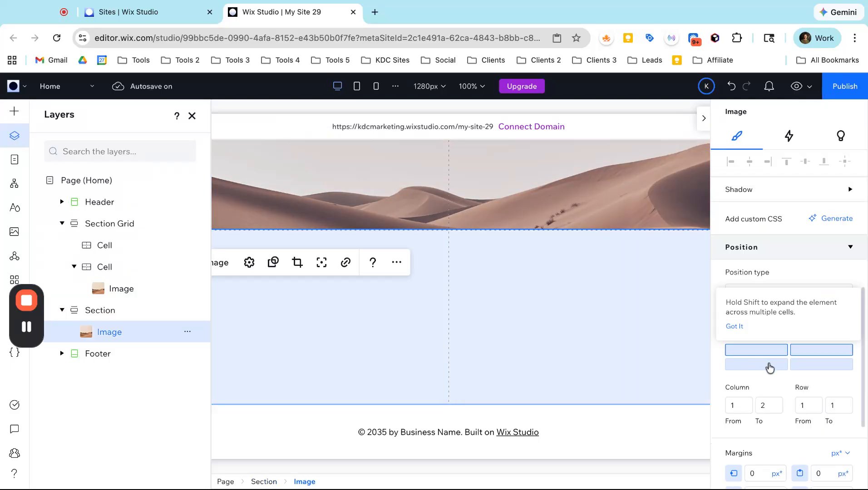
left_click(769, 365)
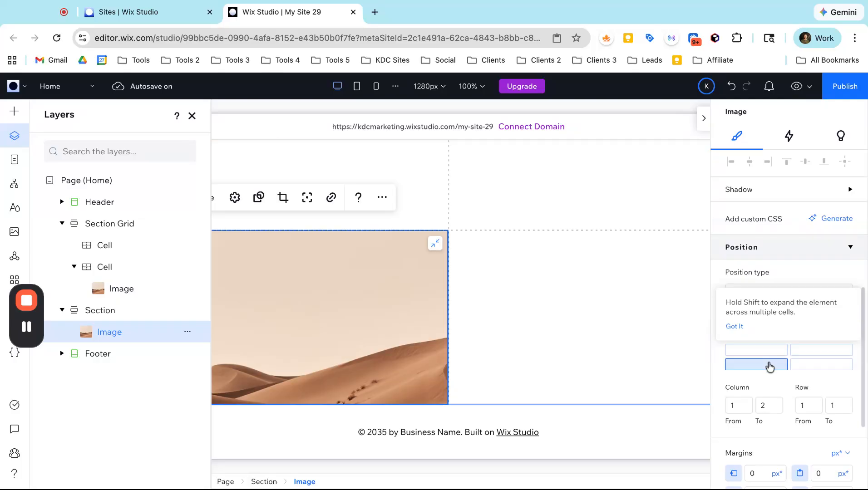
left_click(807, 369)
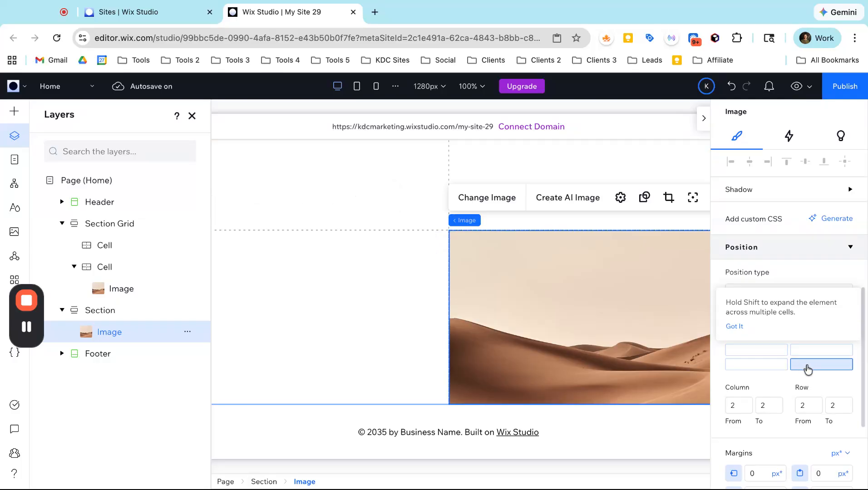
left_click(798, 353)
left_click(780, 353)
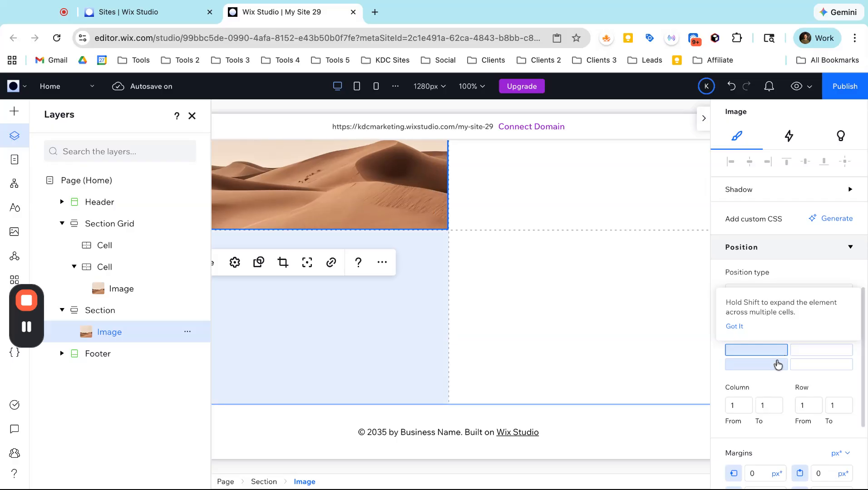
Step: Expand the image down column 1 of the CSS grid section, from row 1 to row 2
left_click(771, 365, "shift")
scroll(377, 260, "up", 2)
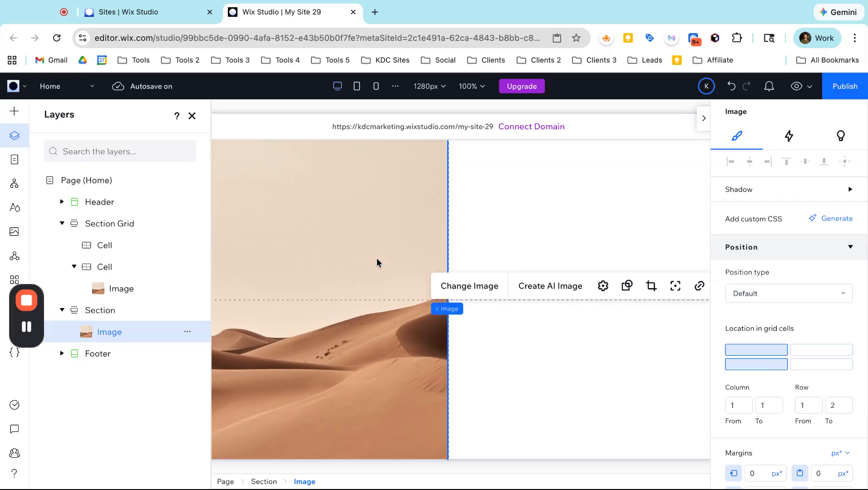
scroll(389, 307, "up", 1)
scroll(388, 316, "down", 2)
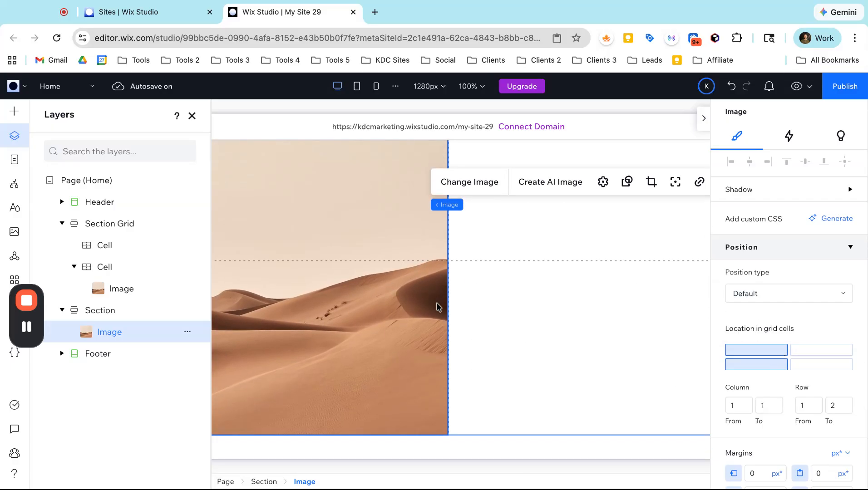
Step: Expand the image across all four CSS grid cells, columns 1 to 2 and rows 1 to 2
mouse_move(823, 350)
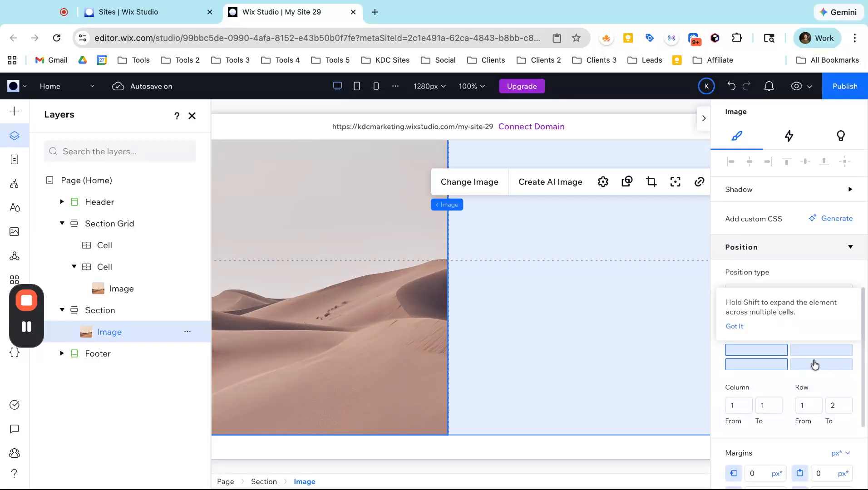
left_click(815, 365, "shift")
scroll(610, 344, "down", 1)
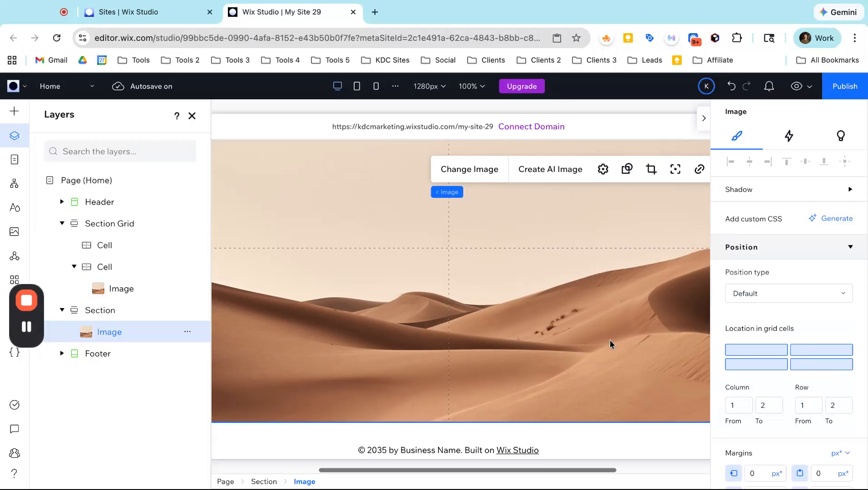
scroll(610, 344, "up", 1)
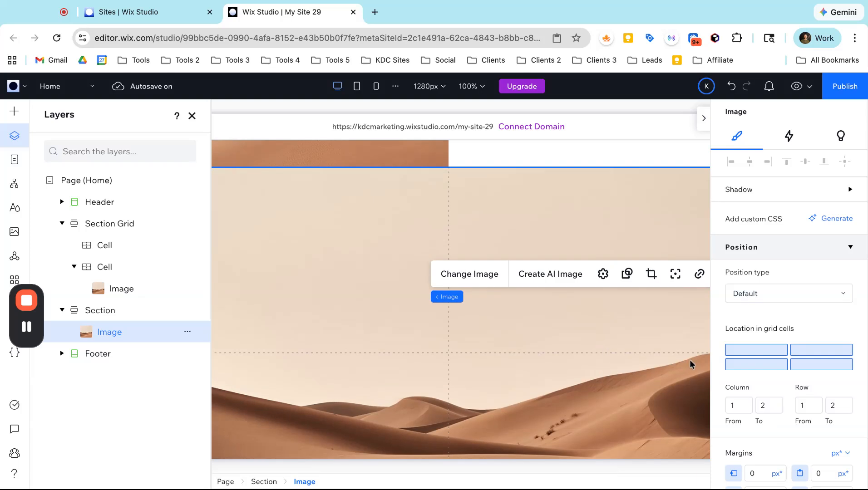
Step: Place the image across both columns of row 1, and reduce it to the cell at column 1, row 1
mouse_move(799, 366)
left_click(809, 351)
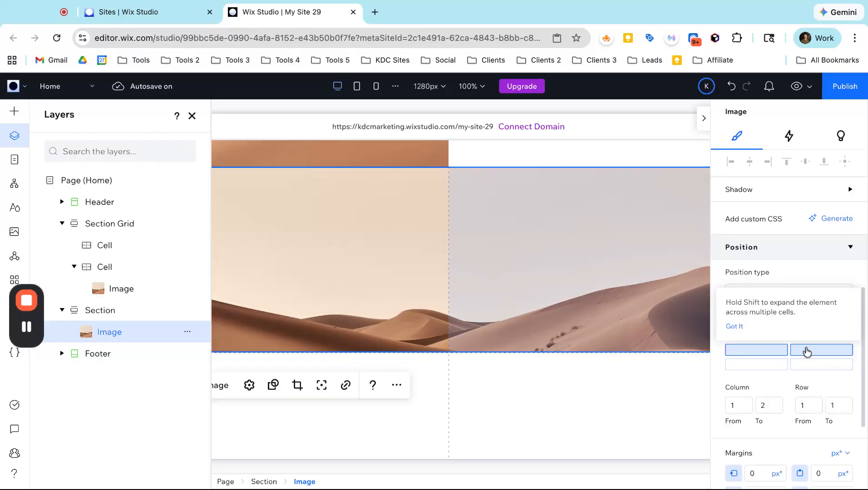
left_click(736, 353, "shift")
left_click(756, 353)
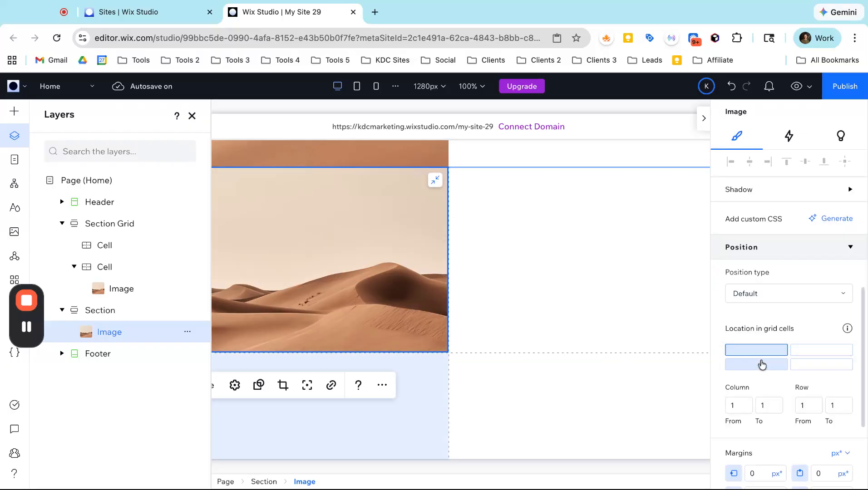
Step: Place the CSS grid section's image across columns 1 to 2 in row 2
left_click(766, 368)
left_click(802, 367, "shift")
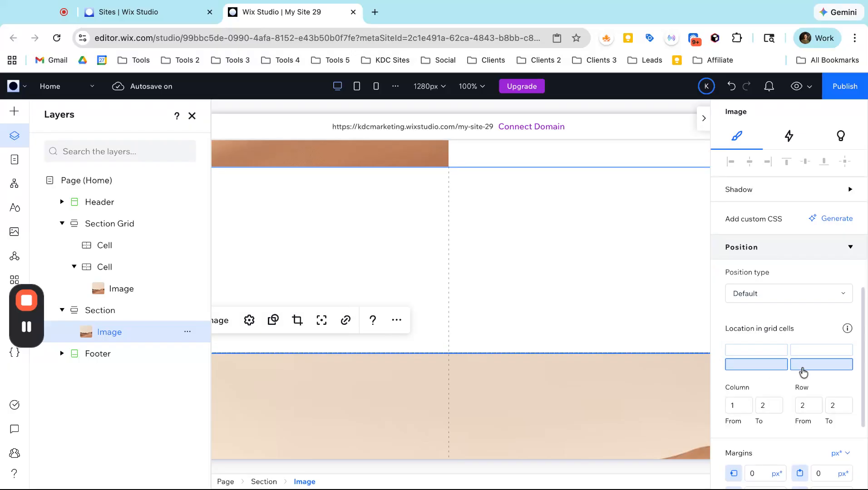
scroll(520, 403, "down", 3)
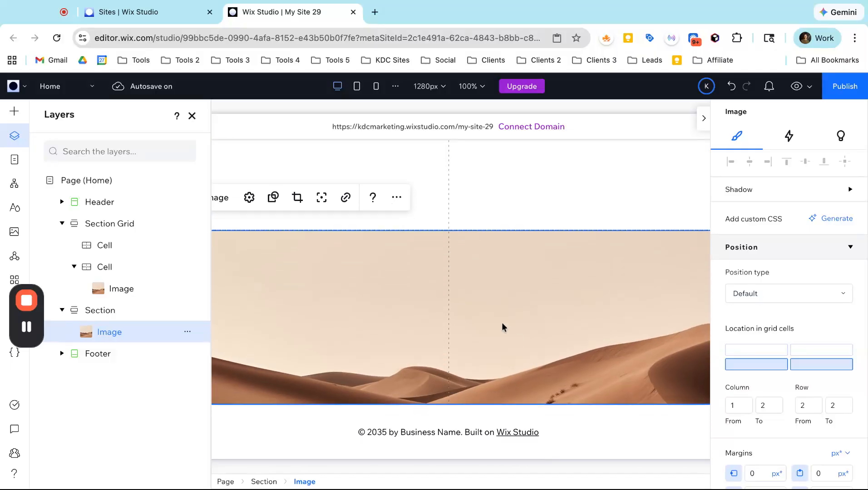
scroll(502, 326, "up", 3)
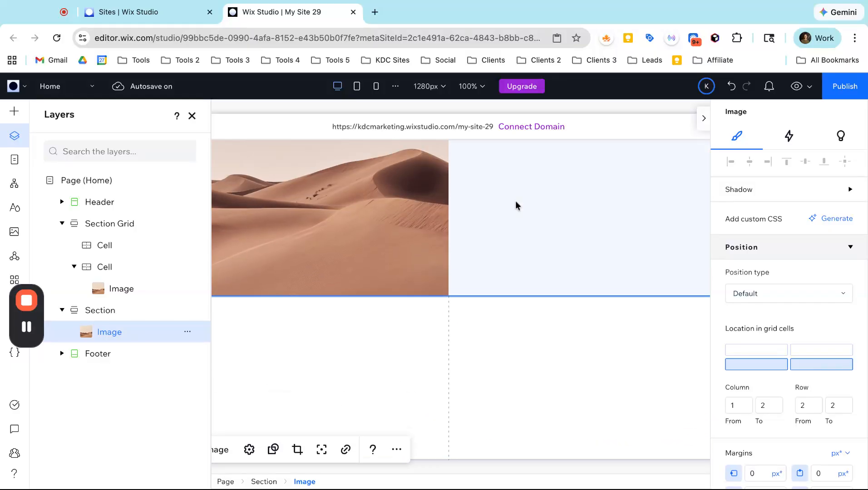
Step: Examine the column width settings of the Section Grid
scroll(515, 205, "up", 3)
left_click(506, 252)
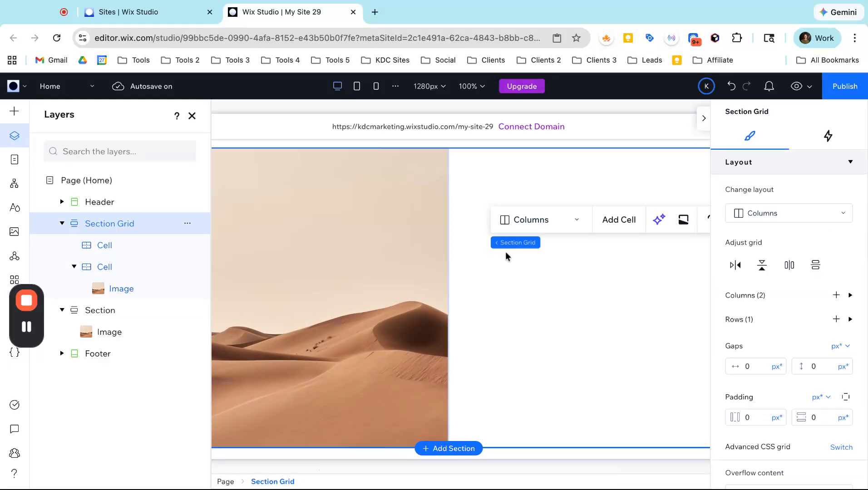
scroll(505, 295, "down", 5)
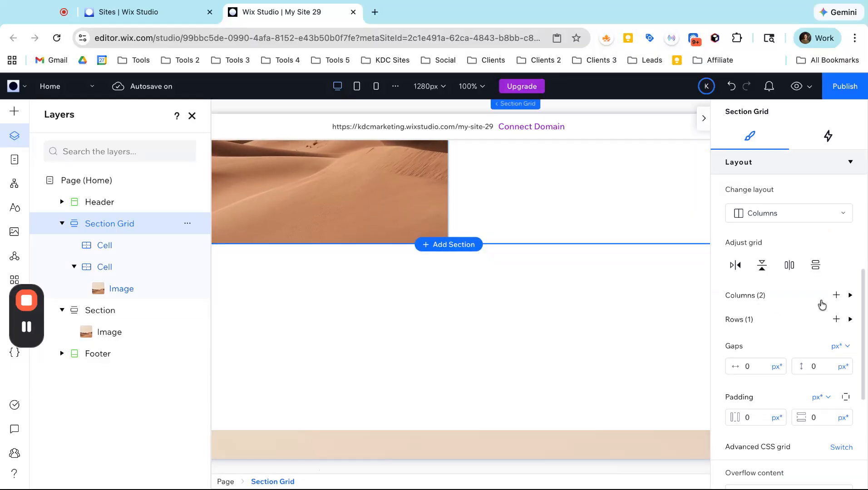
left_click(850, 296)
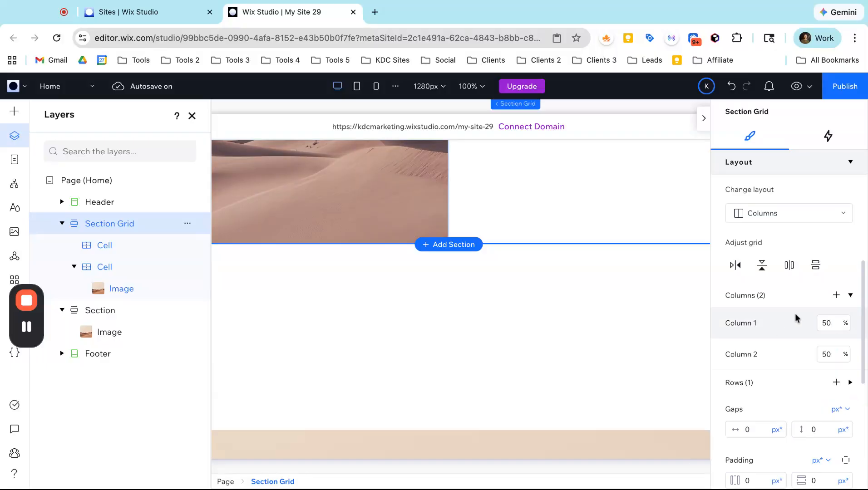
Step: Examine the sizing unit options for column 1 of the CSS grid section
left_click(576, 305)
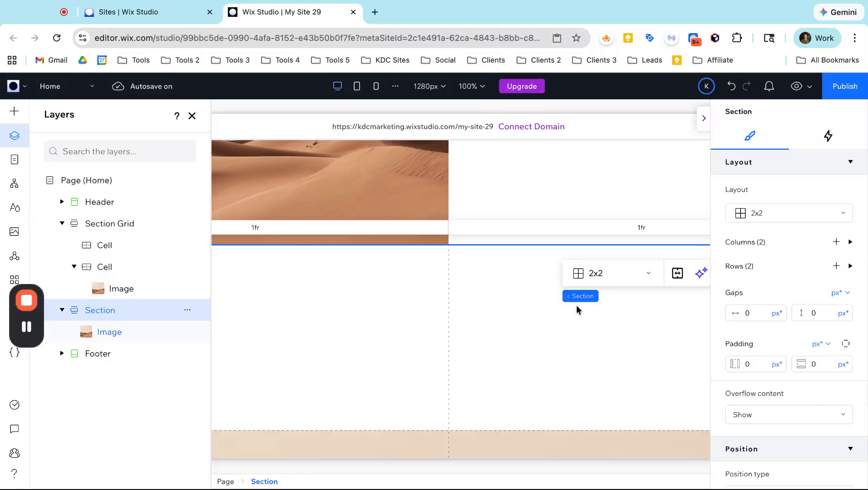
left_click(850, 243)
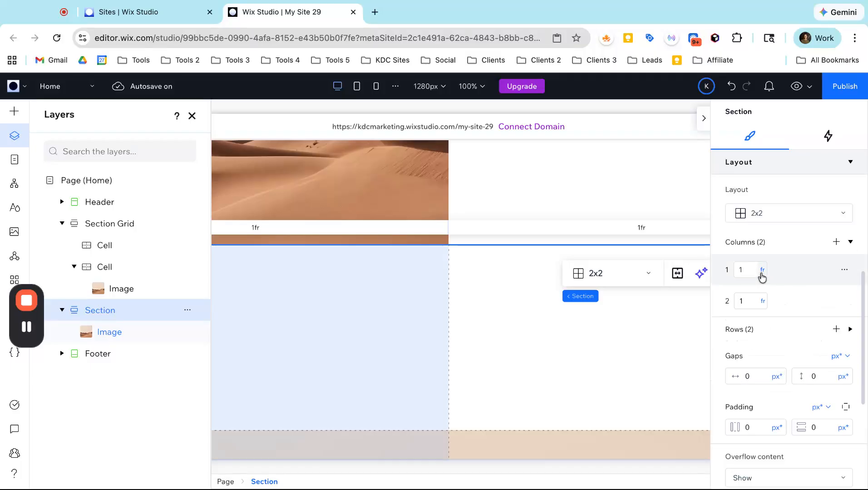
left_click(761, 271)
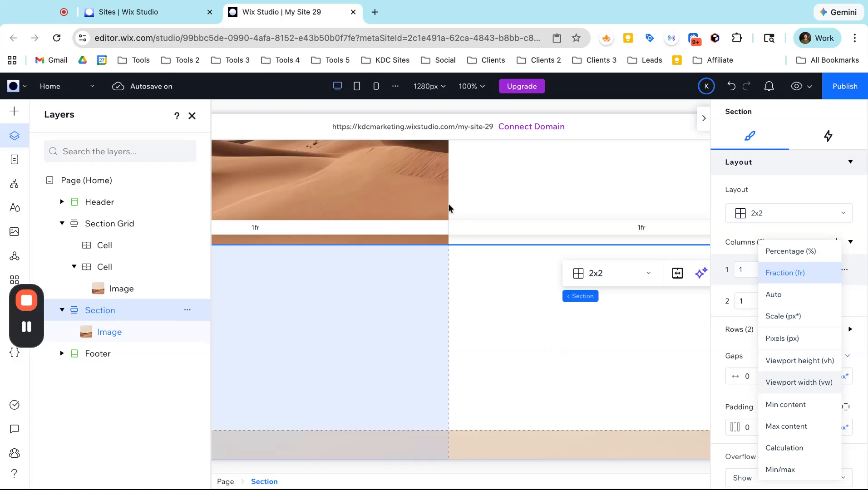
left_click(535, 224)
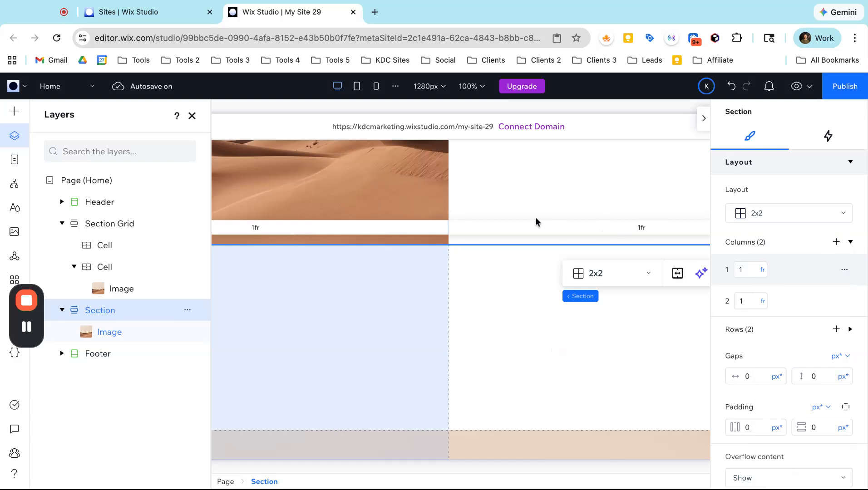
Step: Compare the Section Grid's layout and settings with those of the 2x2 CSS grid section
left_click(511, 184)
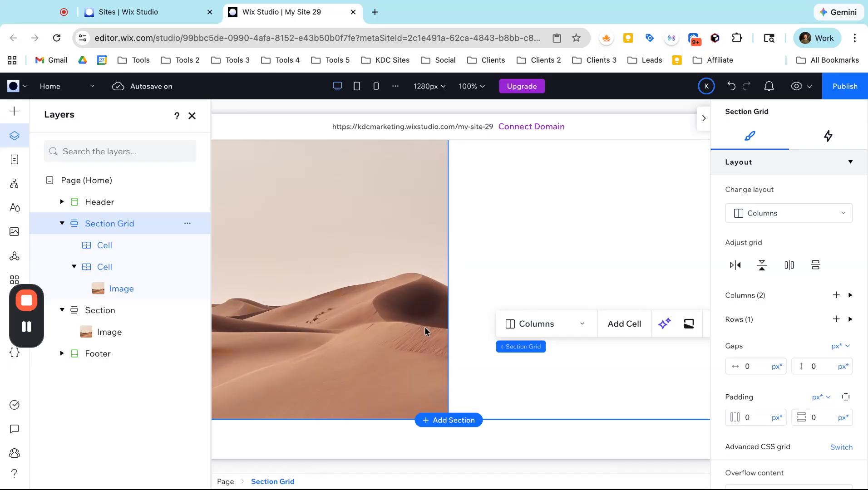
scroll(426, 323, "down", 5)
left_click(475, 291)
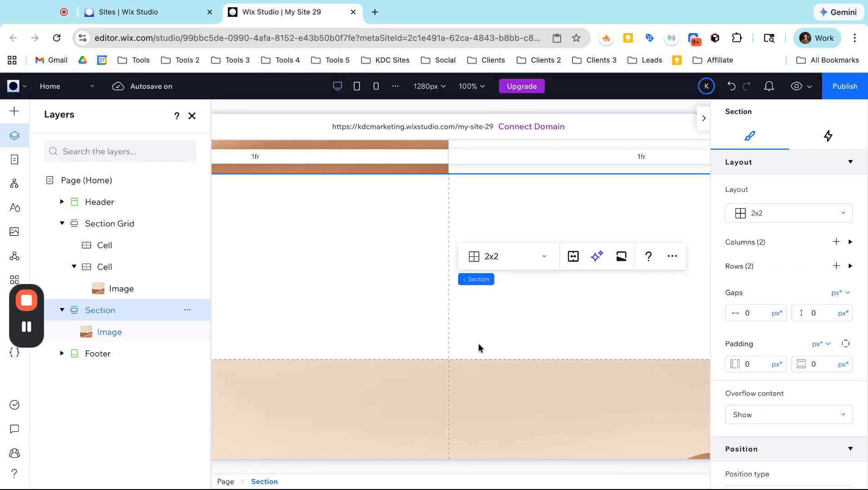
scroll(479, 348, "down", 2)
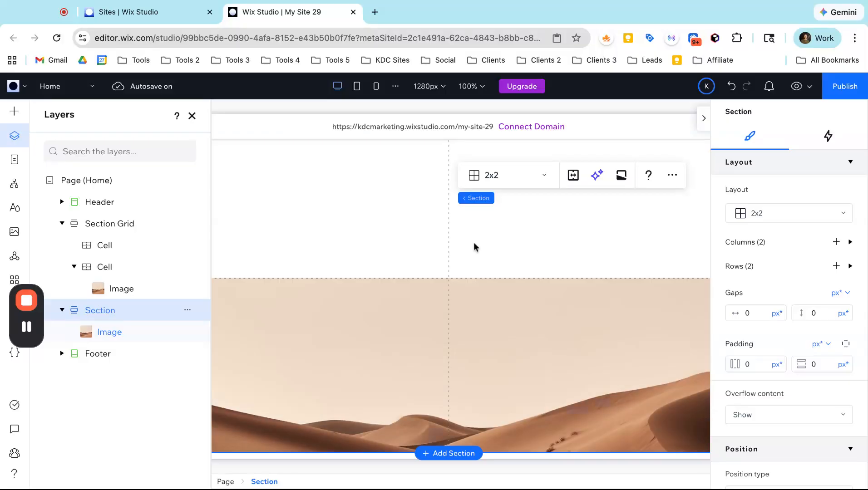
scroll(460, 306, "up", 3)
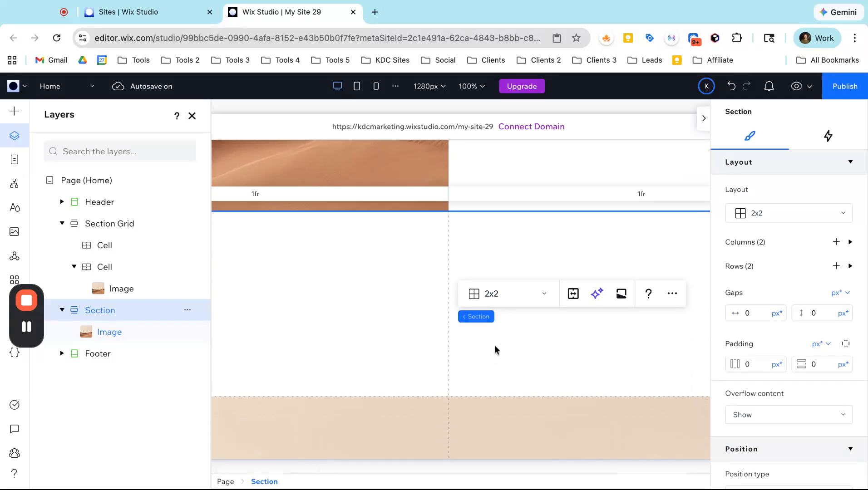
scroll(494, 345, "down", 2)
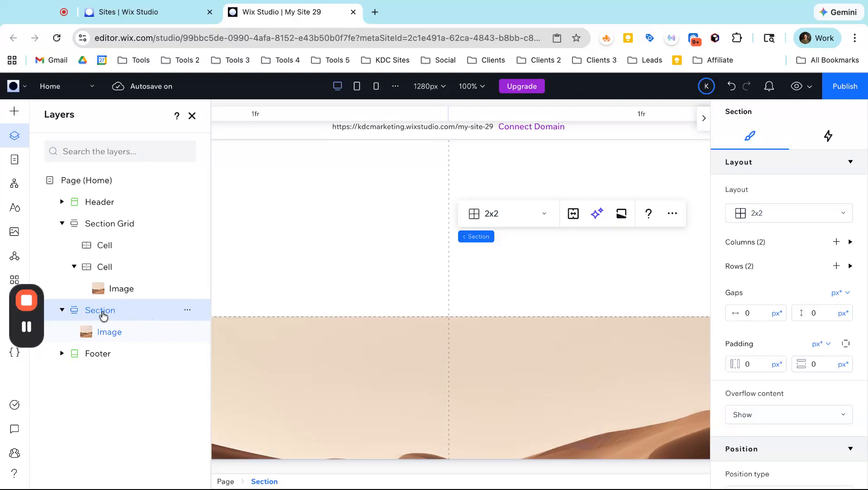
Step: Compare the Section Grid's nested cell layers with the CSS grid section's layers, collapsing the cell that holds the image
left_click(74, 267)
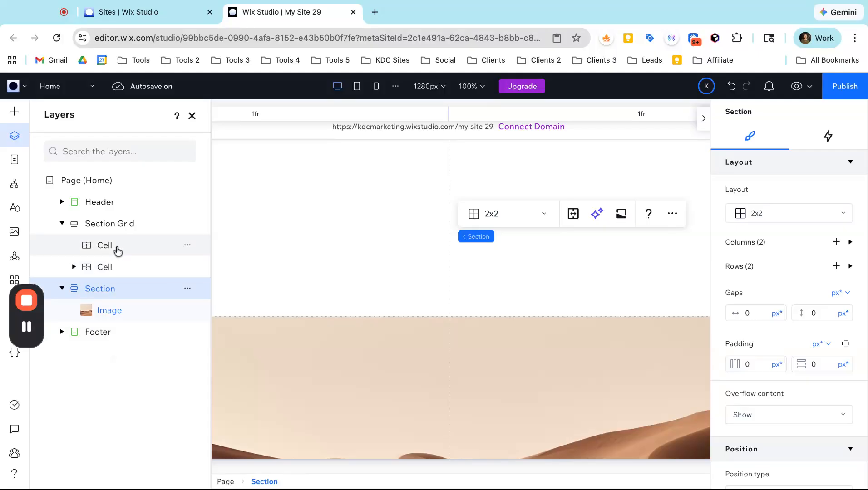
left_click(74, 267)
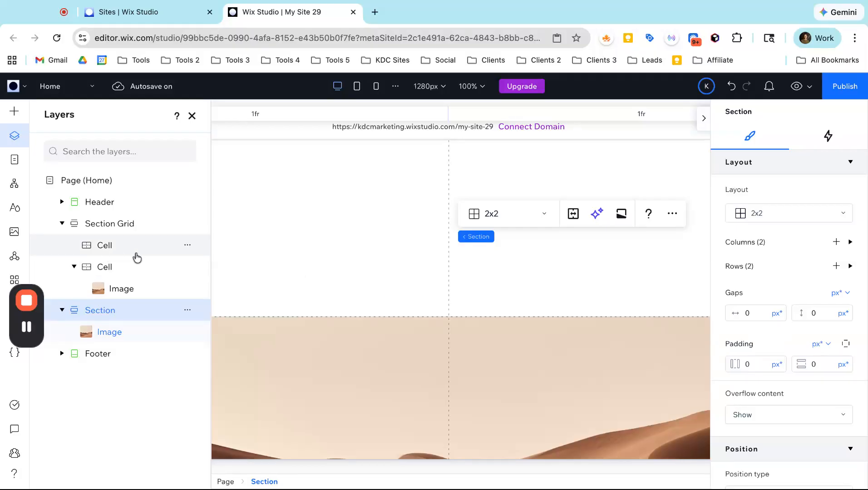
left_click(74, 268)
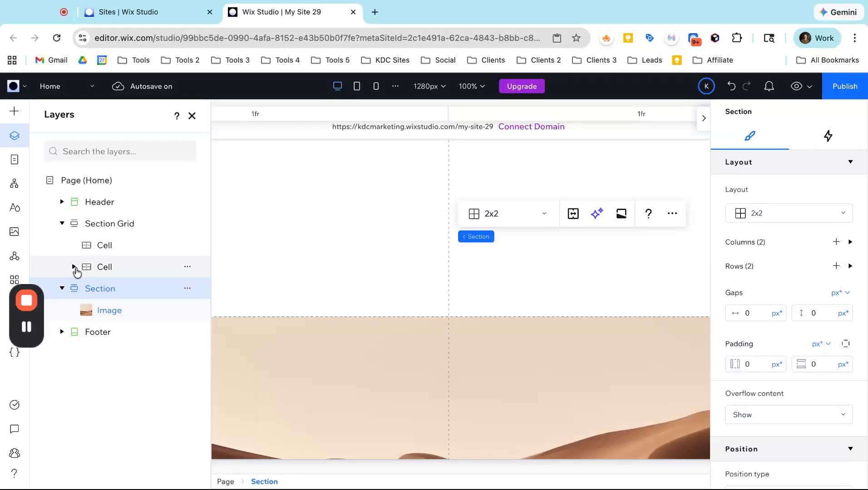